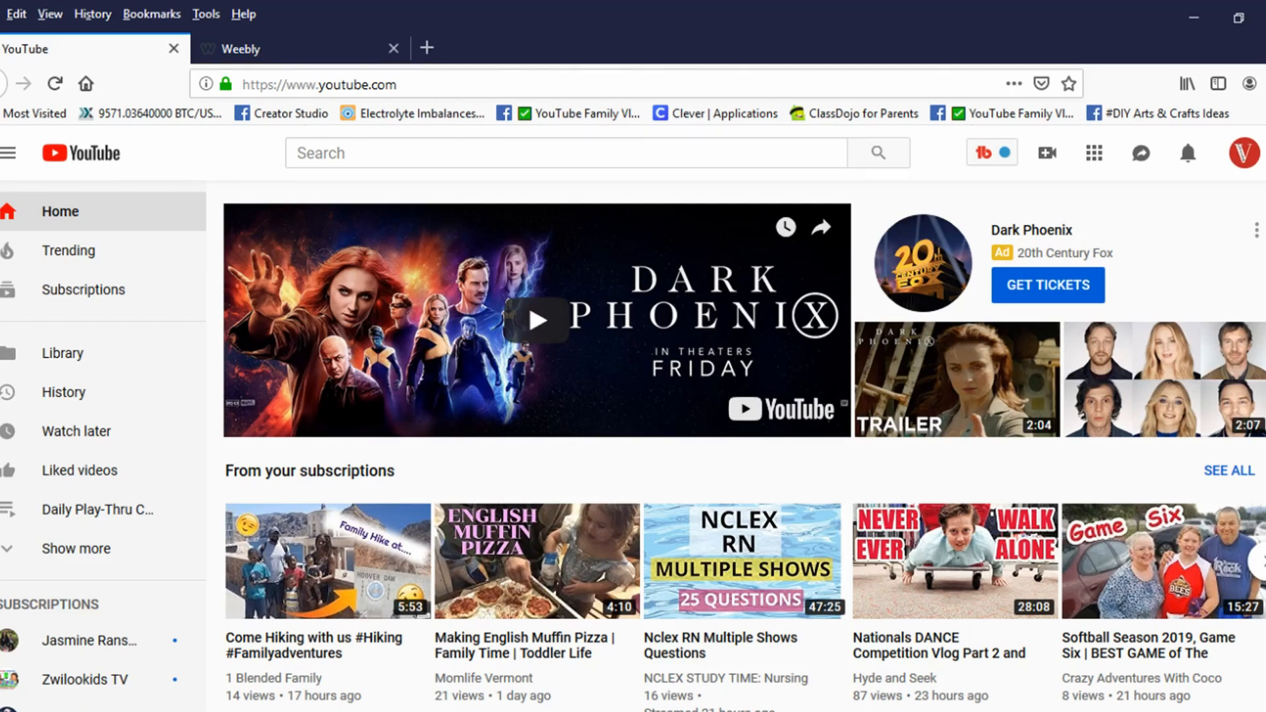
# Step: Open the subtitles and CC settings of the video "How To Trim A video On YouTube Studio Beta" in Creator Studio
pyautogui.click(1242, 158)
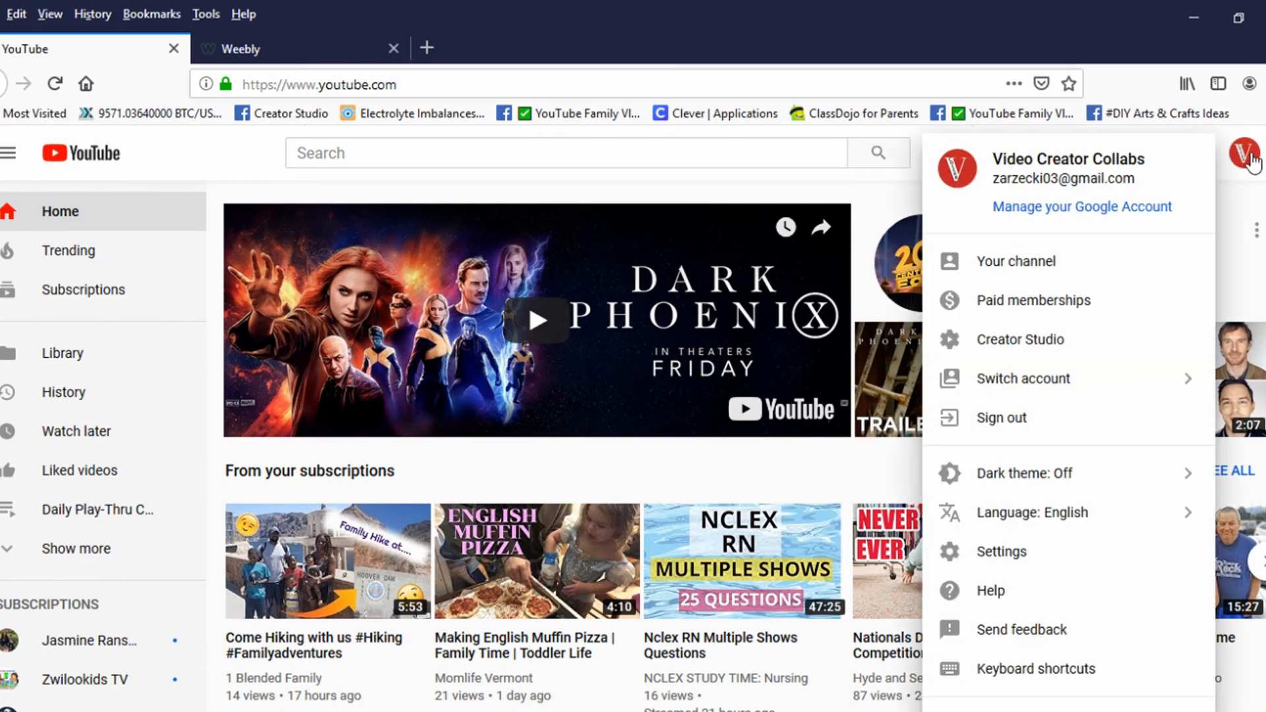
pyautogui.click(1056, 341)
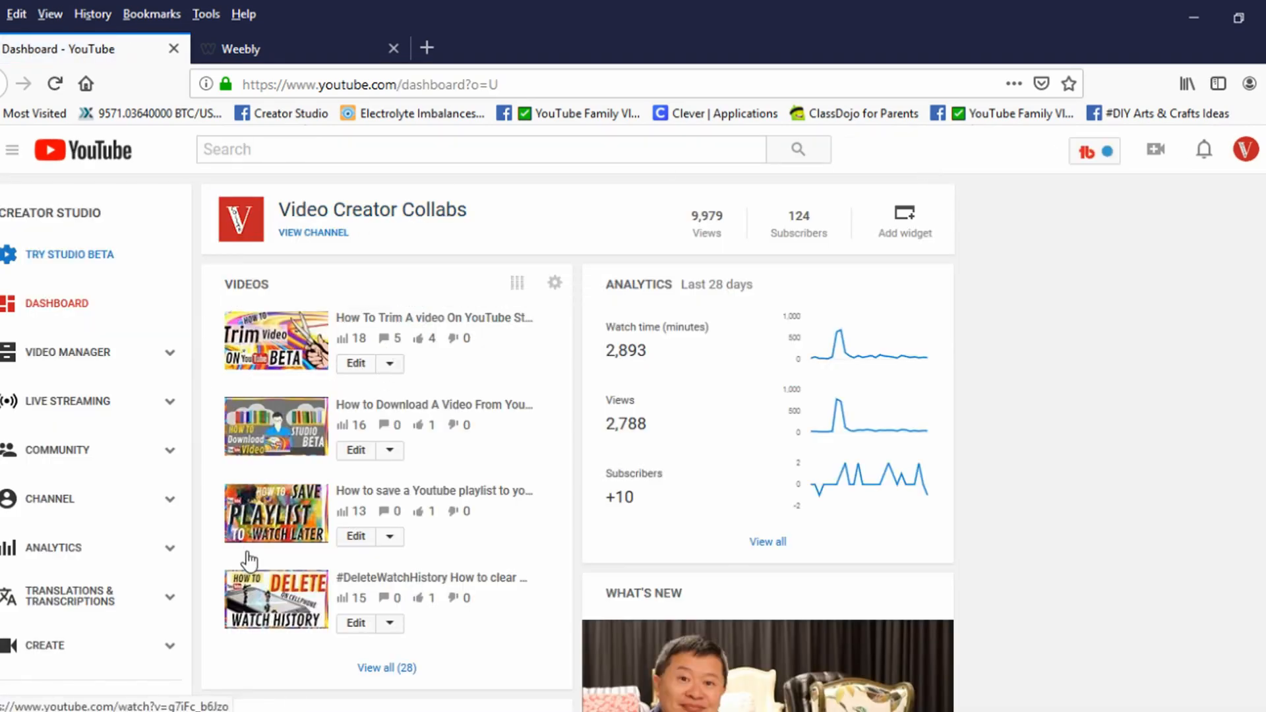
pyautogui.click(356, 364)
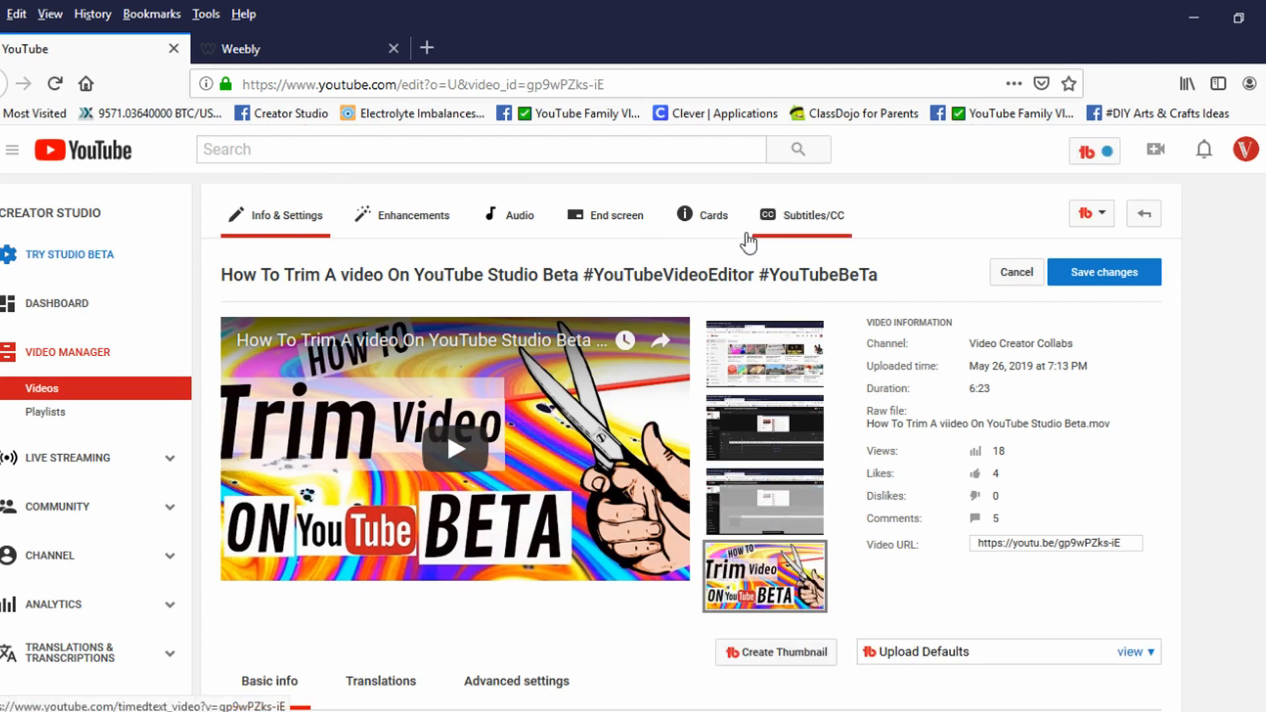
pyautogui.click(815, 222)
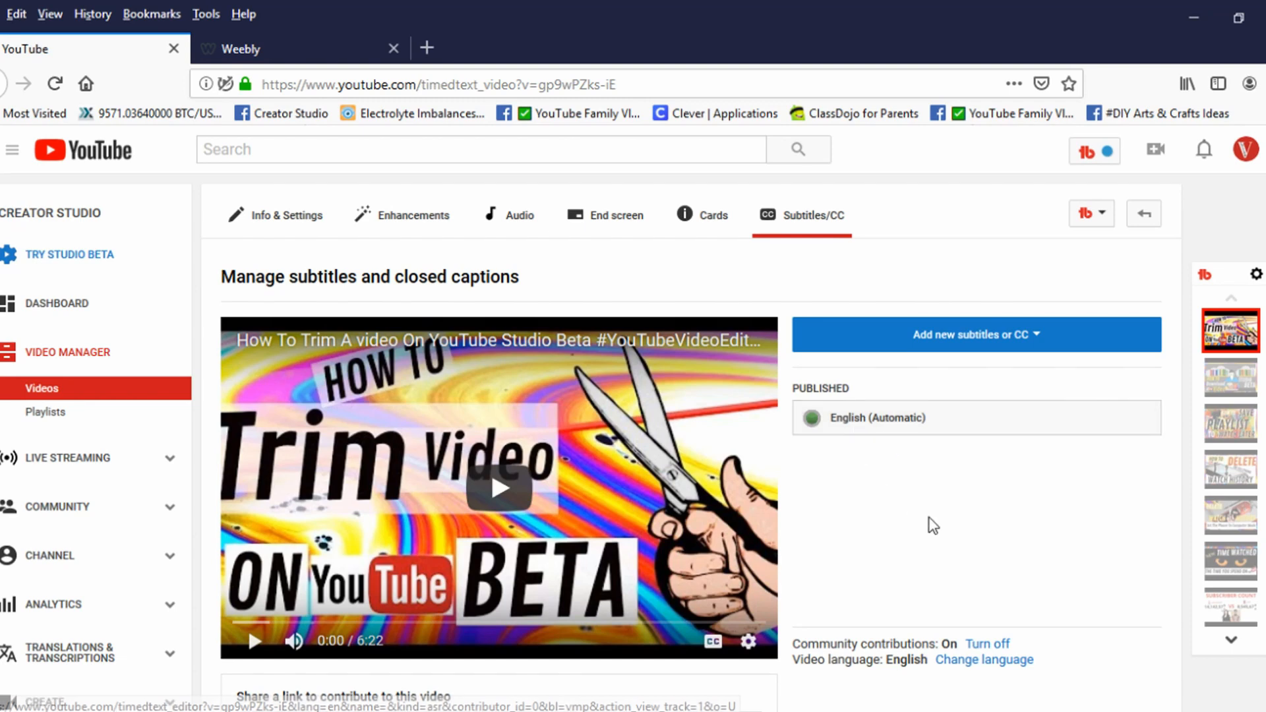
# Step: Look at the languages offered for new subtitles and open the published English (Automatic) track
pyautogui.click(1037, 338)
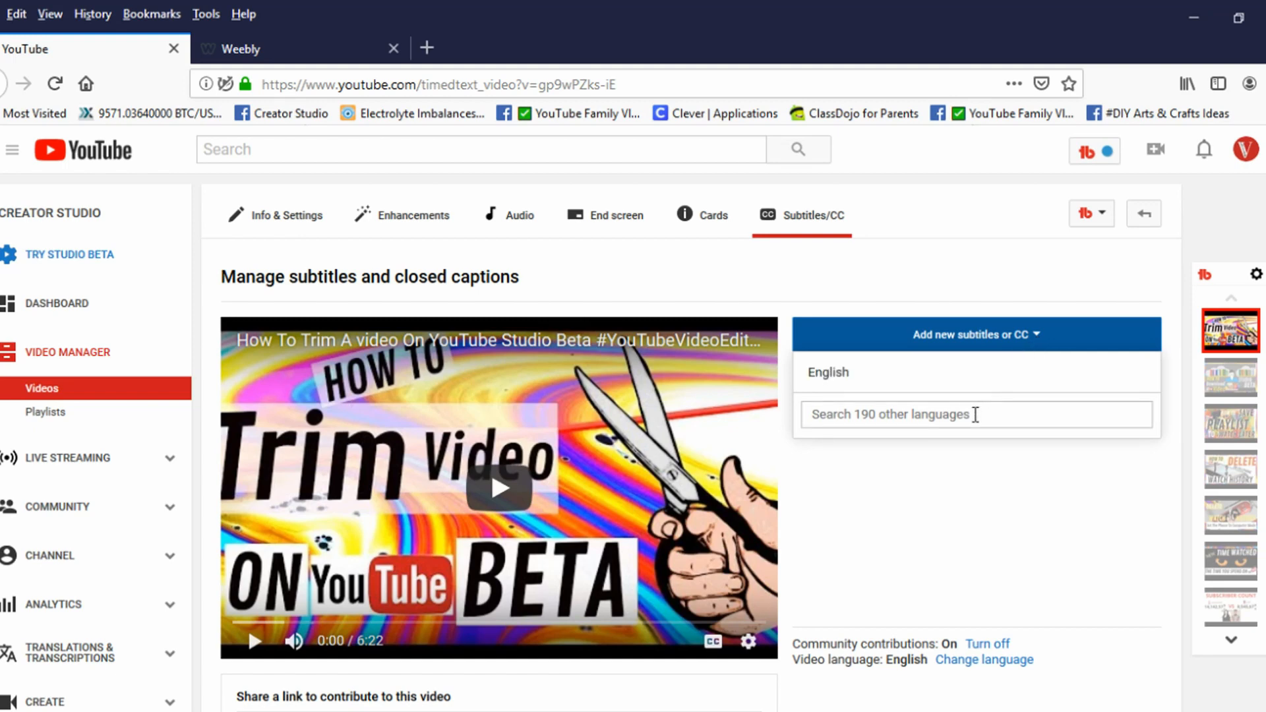
pyautogui.click(962, 468)
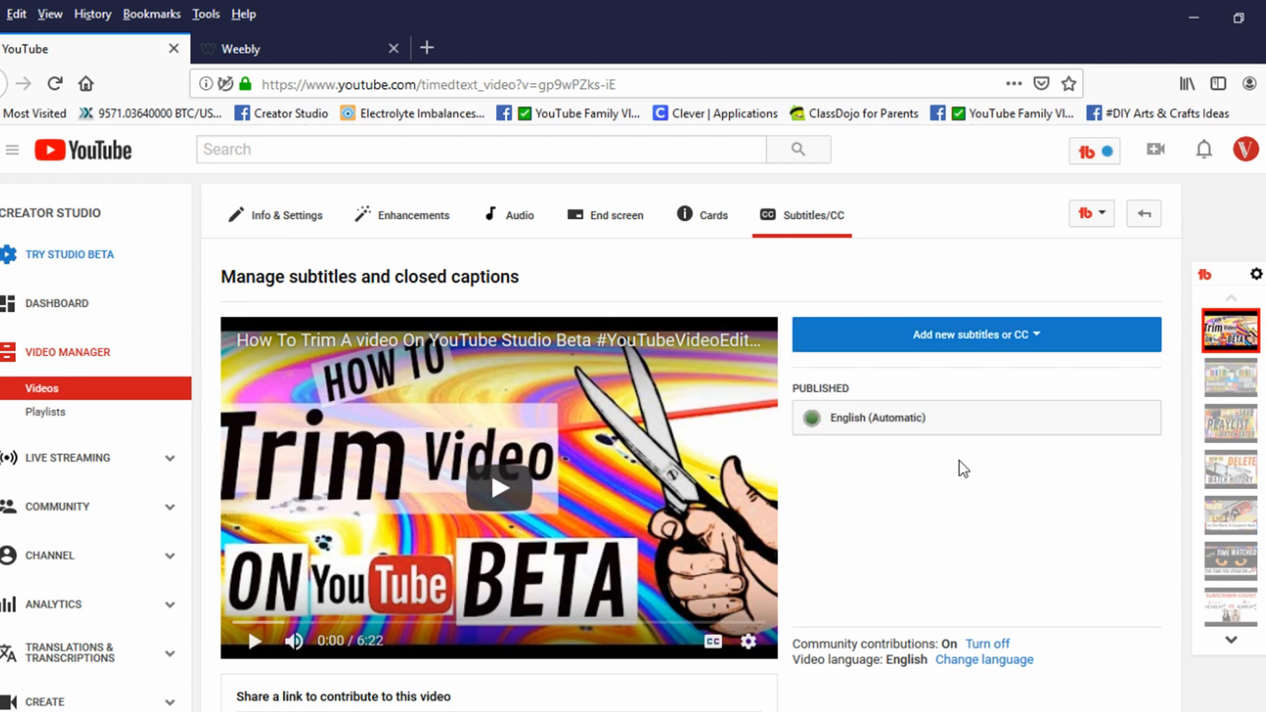
pyautogui.click(869, 434)
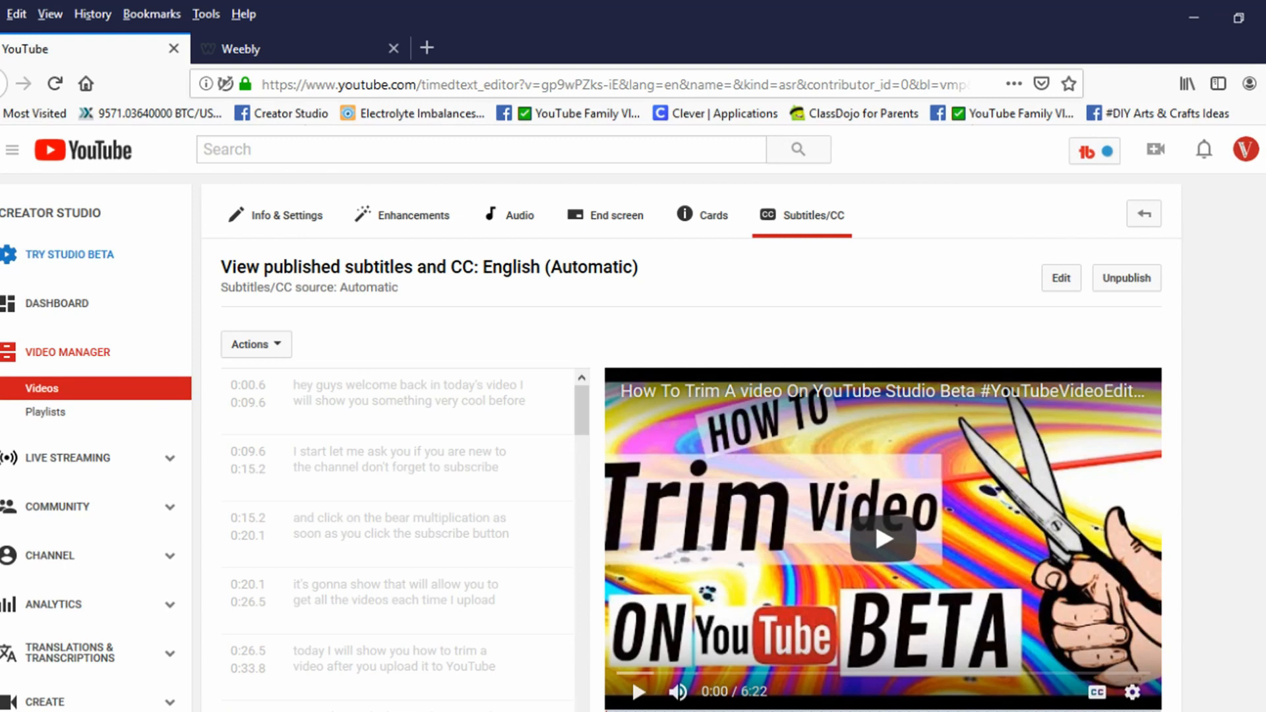
# Step: Check the download formats for the automatic English subtitles and put the track into editing mode
pyautogui.scroll(-2, 633, 418)
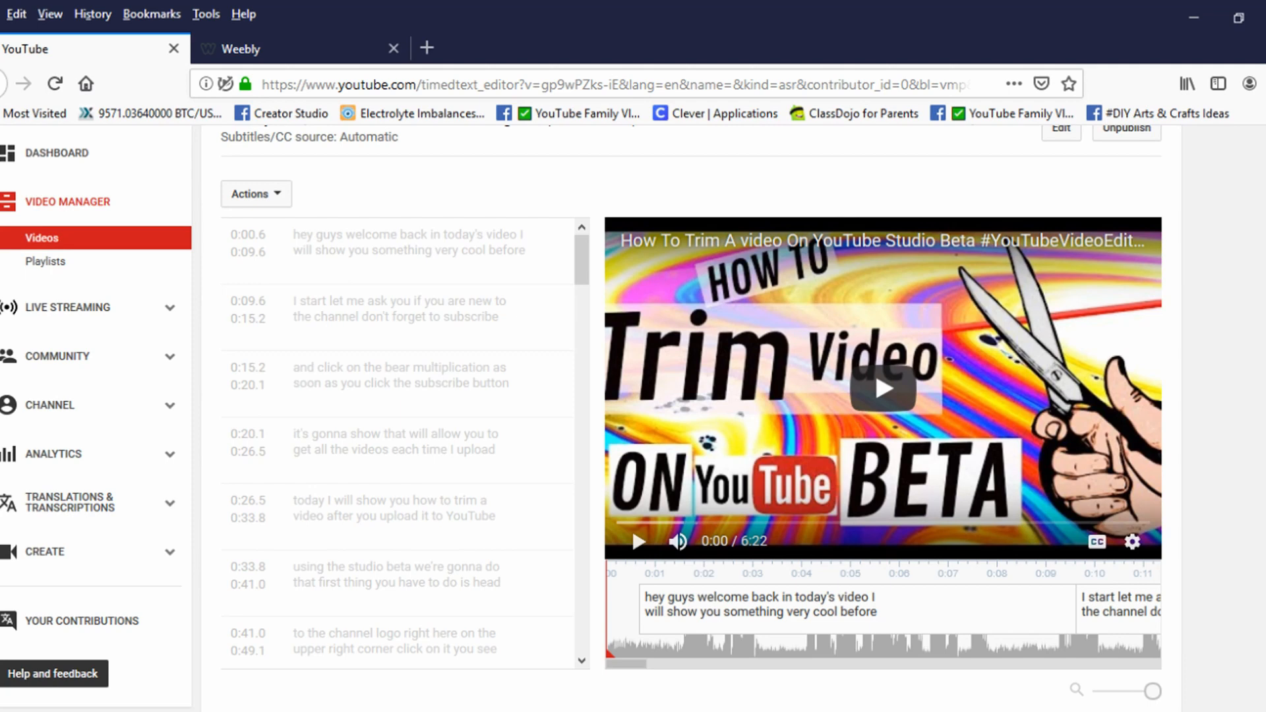
pyautogui.scroll(2, 580, 416)
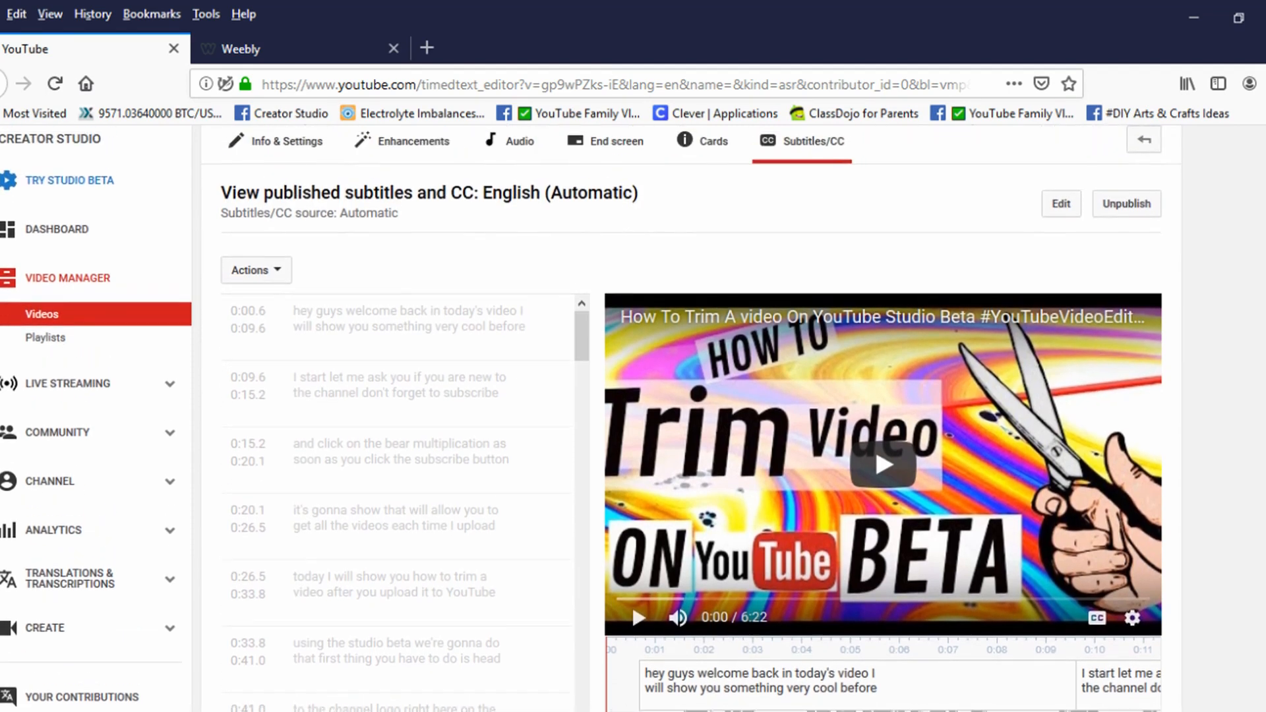
pyautogui.scroll(1, 580, 416)
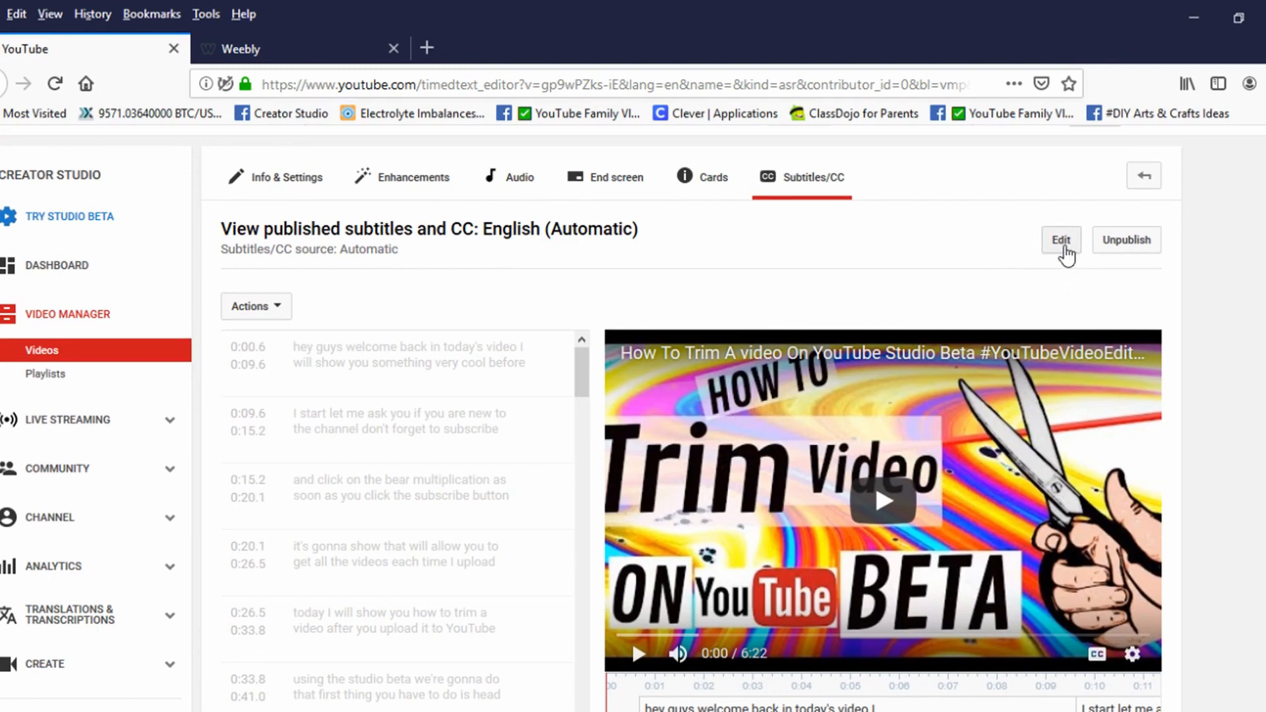
pyautogui.click(268, 314)
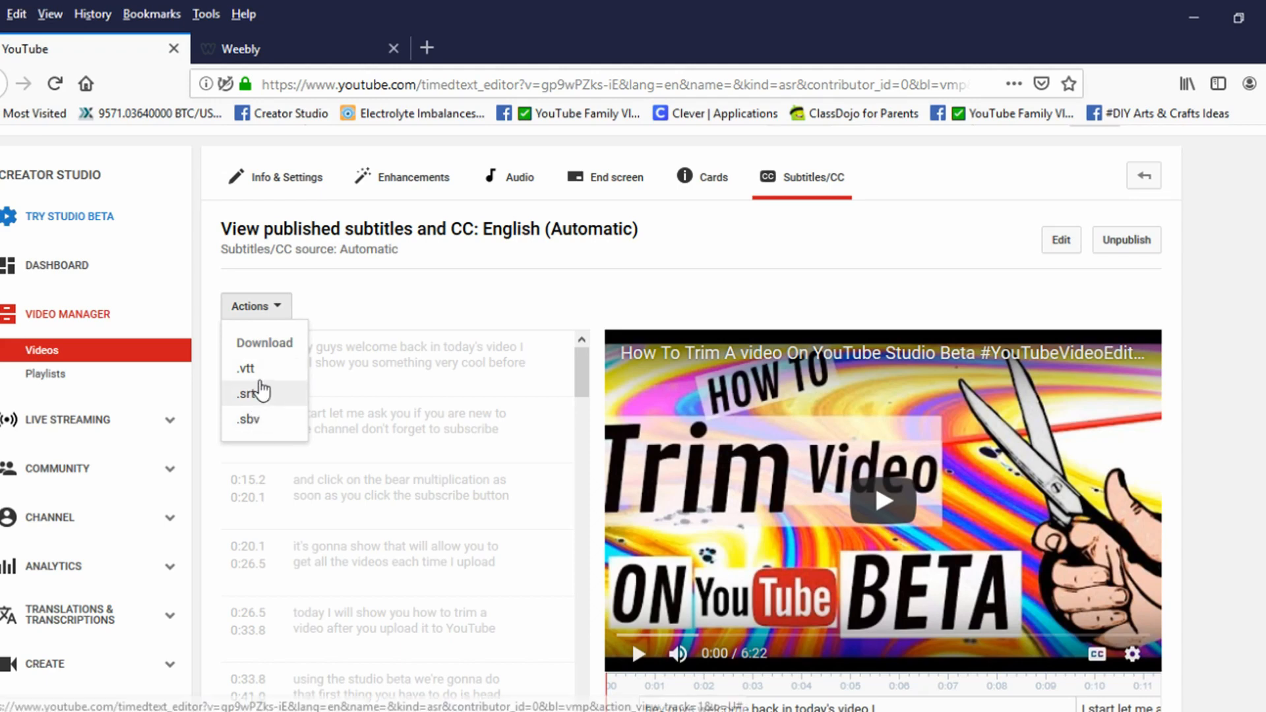
pyautogui.click(410, 302)
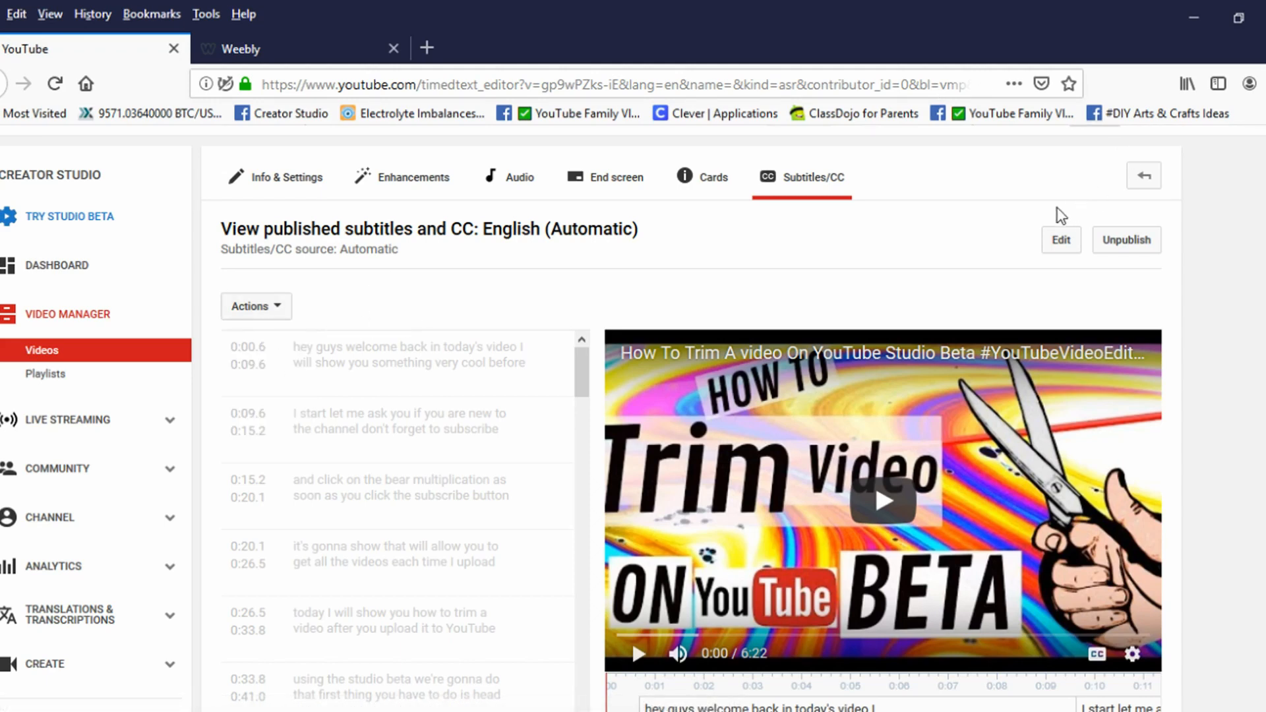
pyautogui.click(1061, 244)
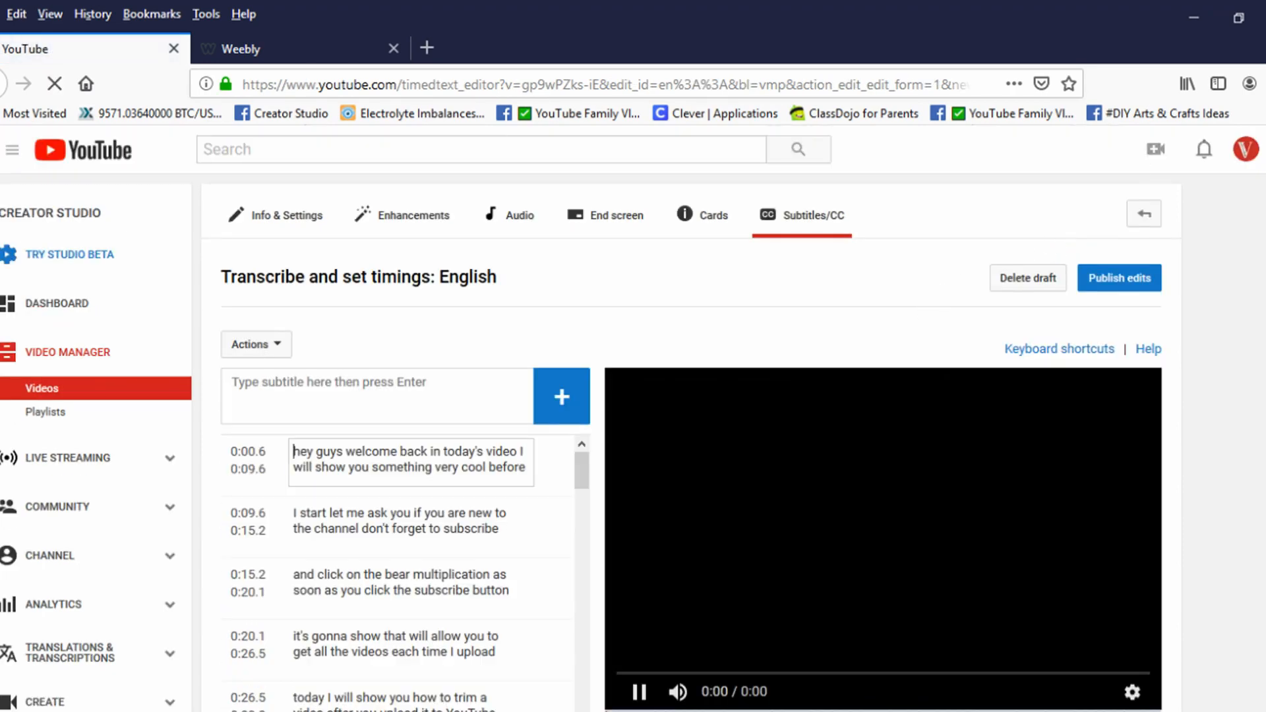
# Step: Select the captions starting at 0:20.1 and 0:00.6, and play the video's opening to compare the first caption with the speech
pyautogui.scroll(-3, 692, 419)
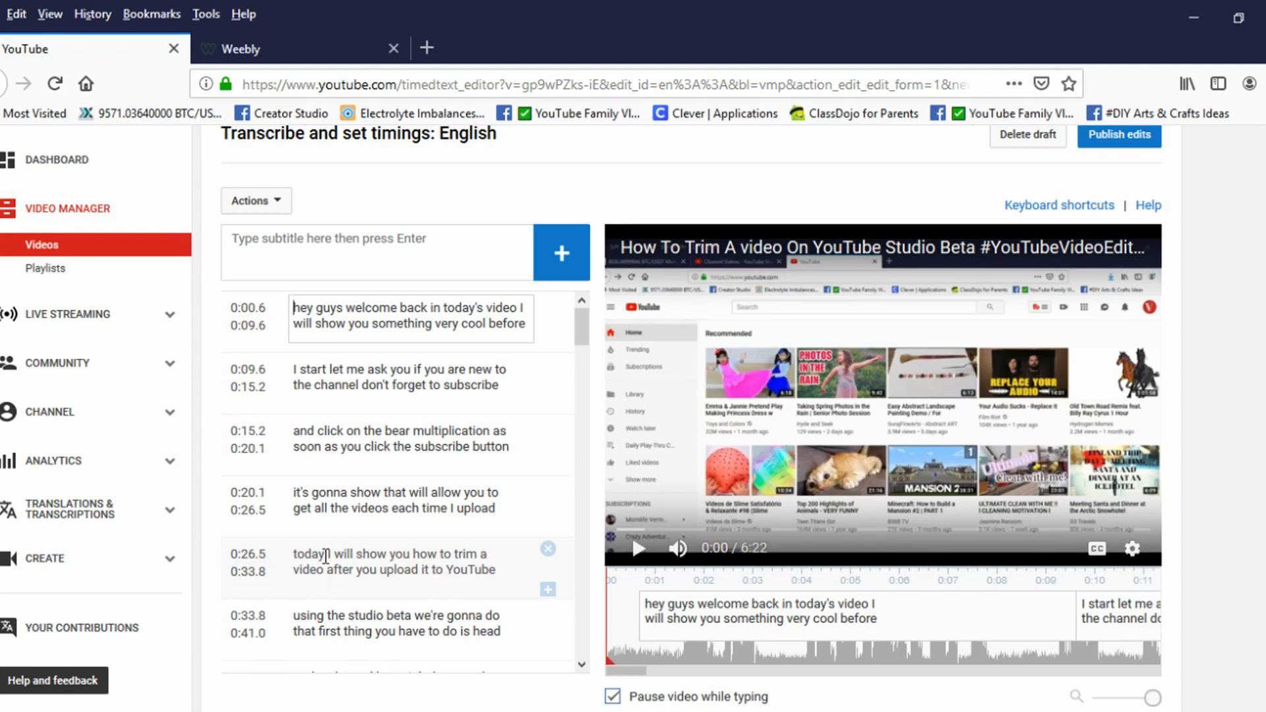
pyautogui.click(338, 493)
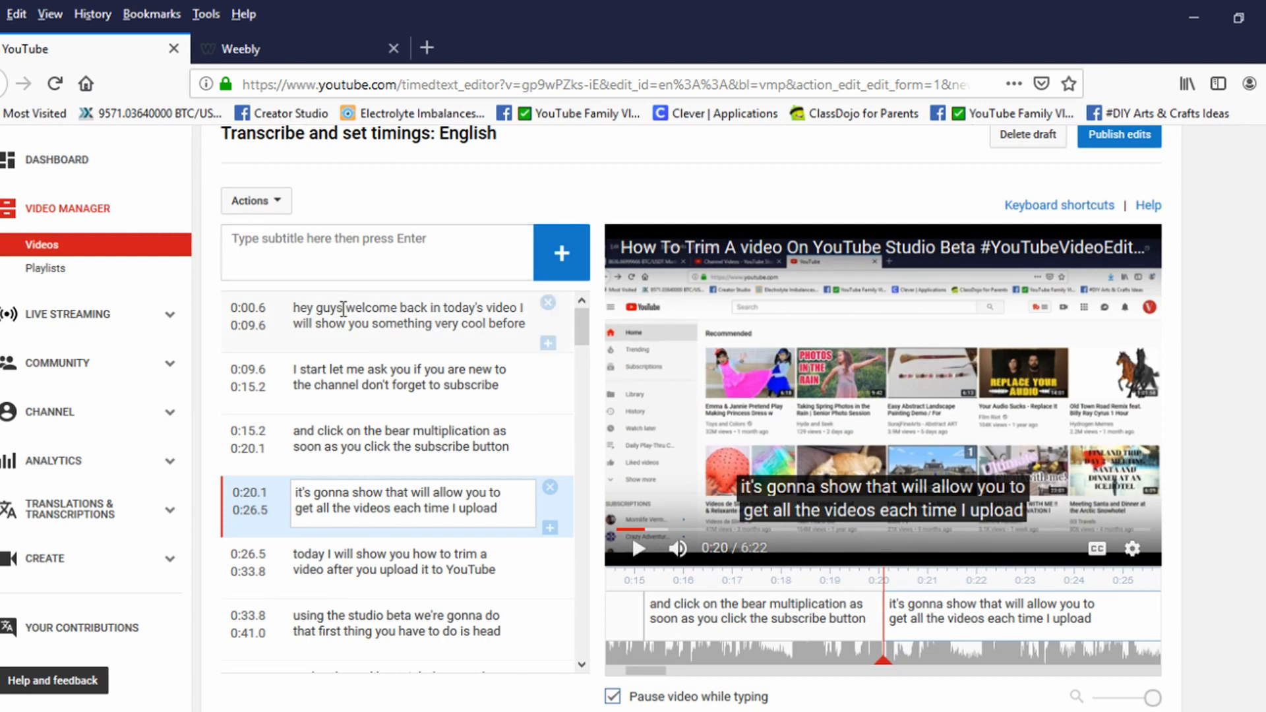
pyautogui.click(343, 309)
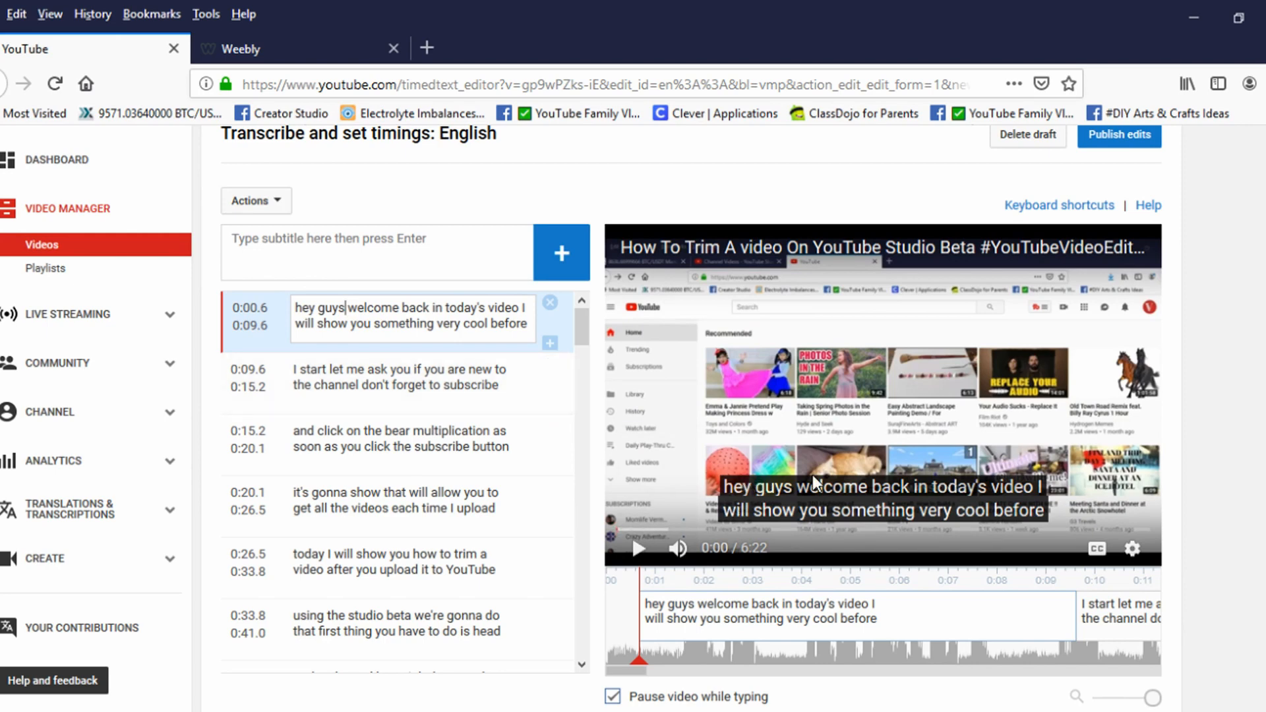
pyautogui.click(638, 554)
pyautogui.click(638, 554)
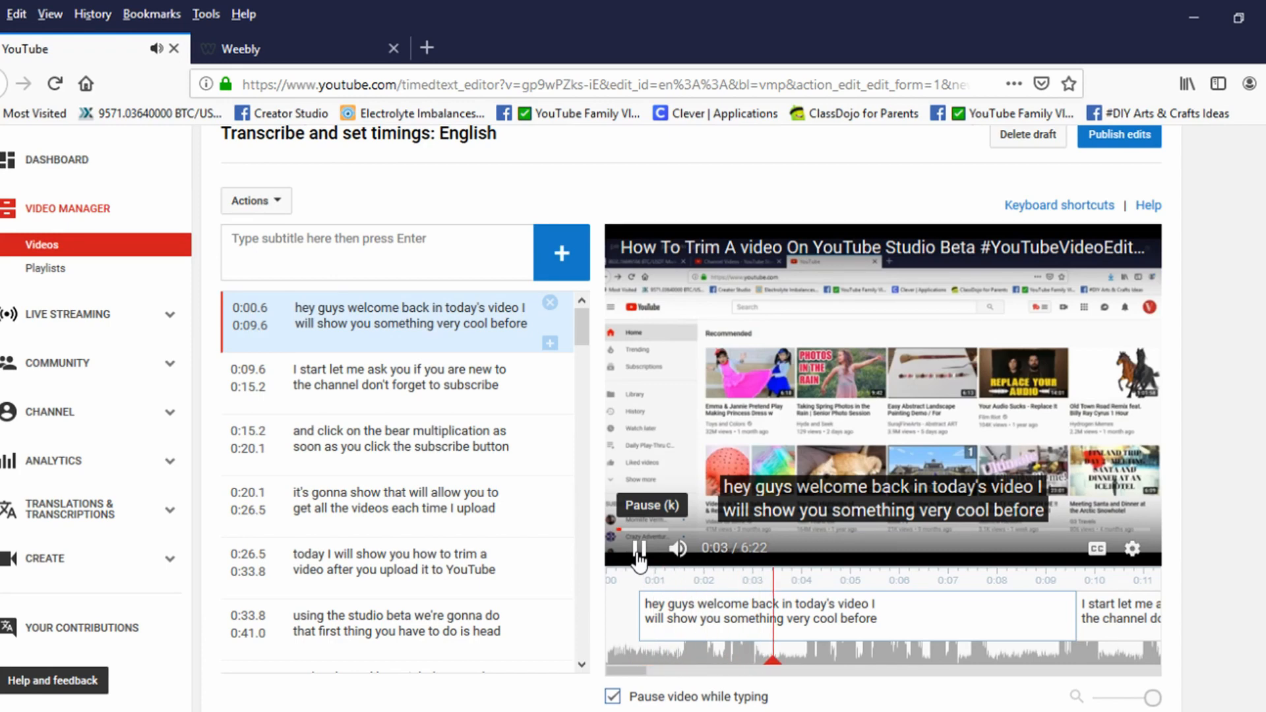
pyautogui.click(638, 553)
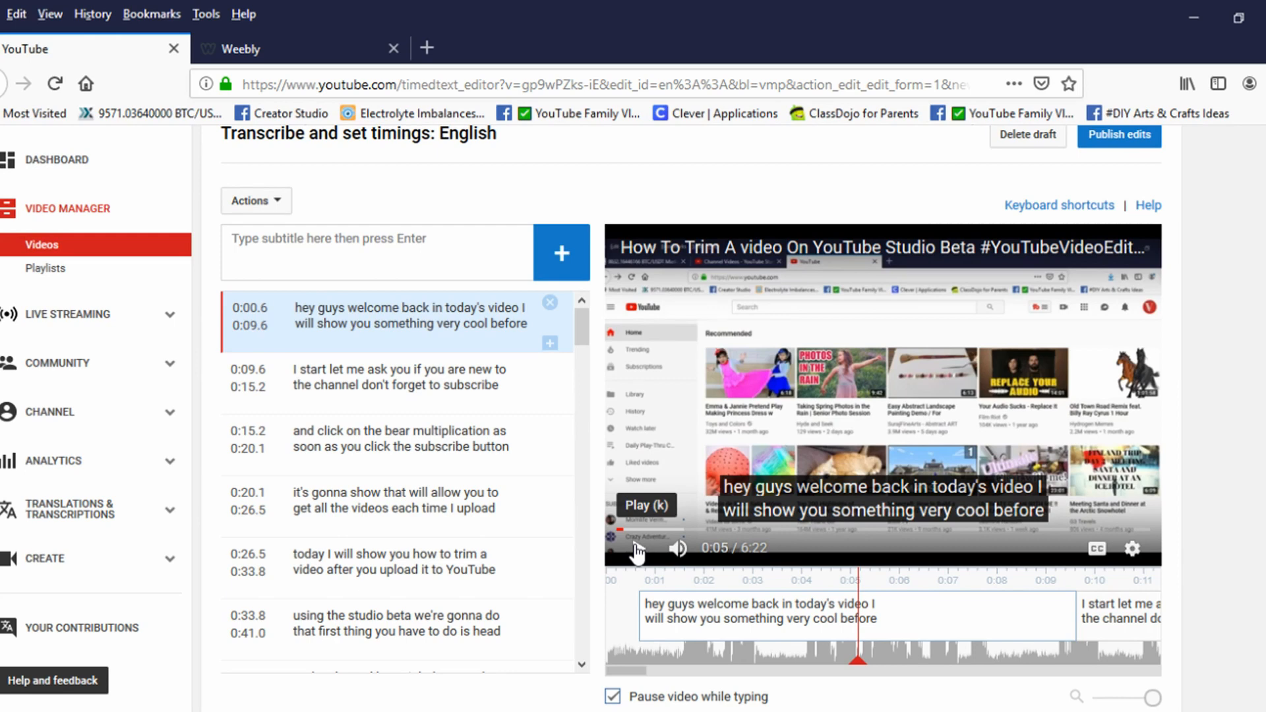
pyautogui.click(425, 328)
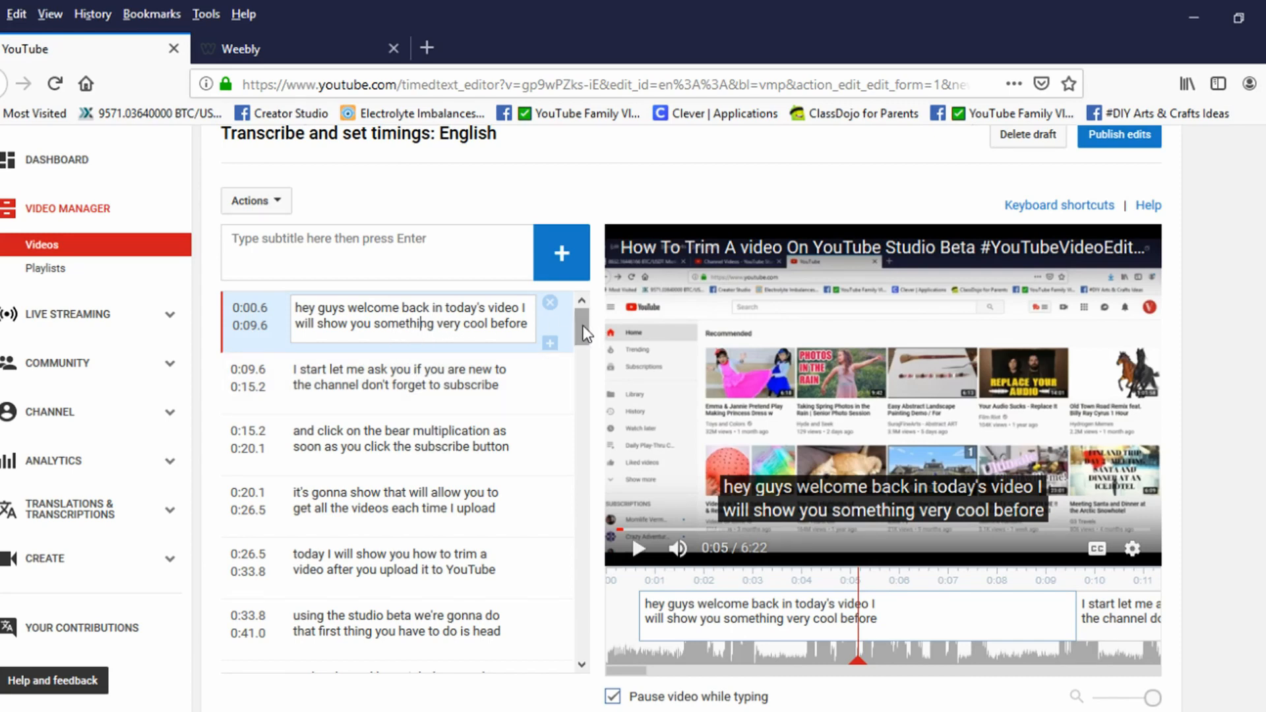
# Step: Review the captions further into the video and select the one starting at 2:03.6 to inspect its text
pyautogui.moveTo(582, 326); pyautogui.dragTo(585, 407)
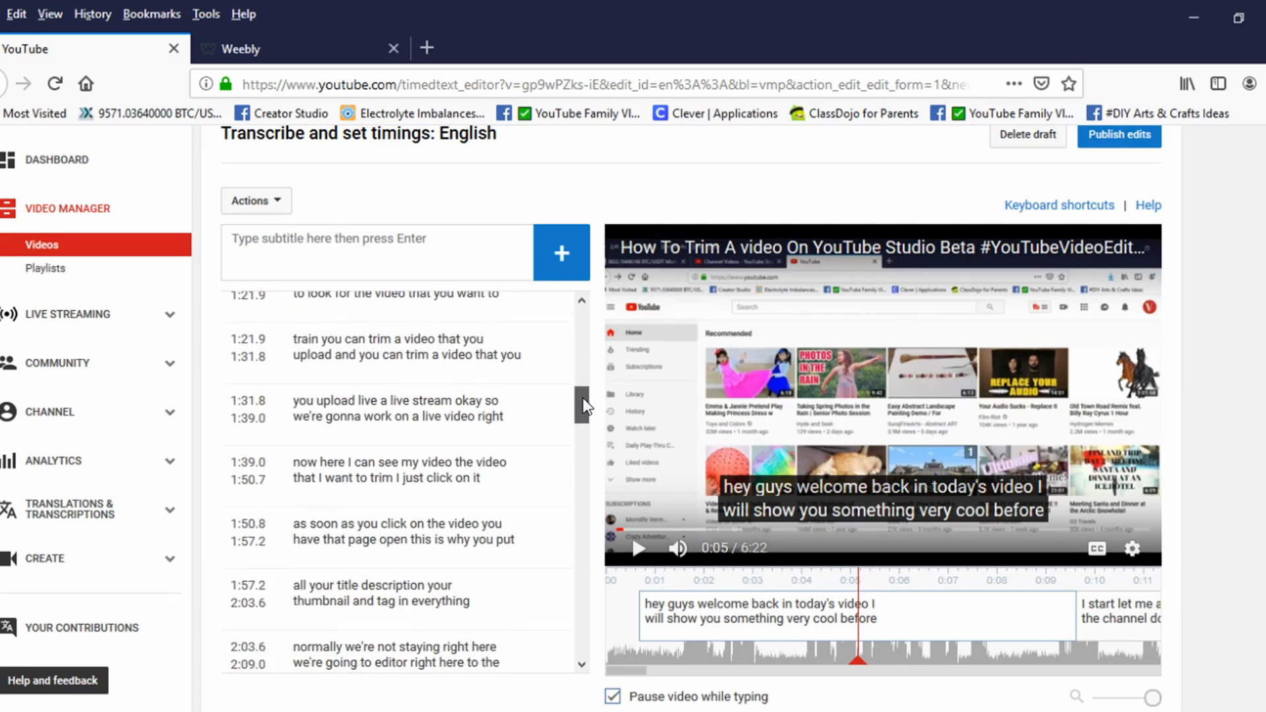
pyautogui.scroll(-3, 585, 399)
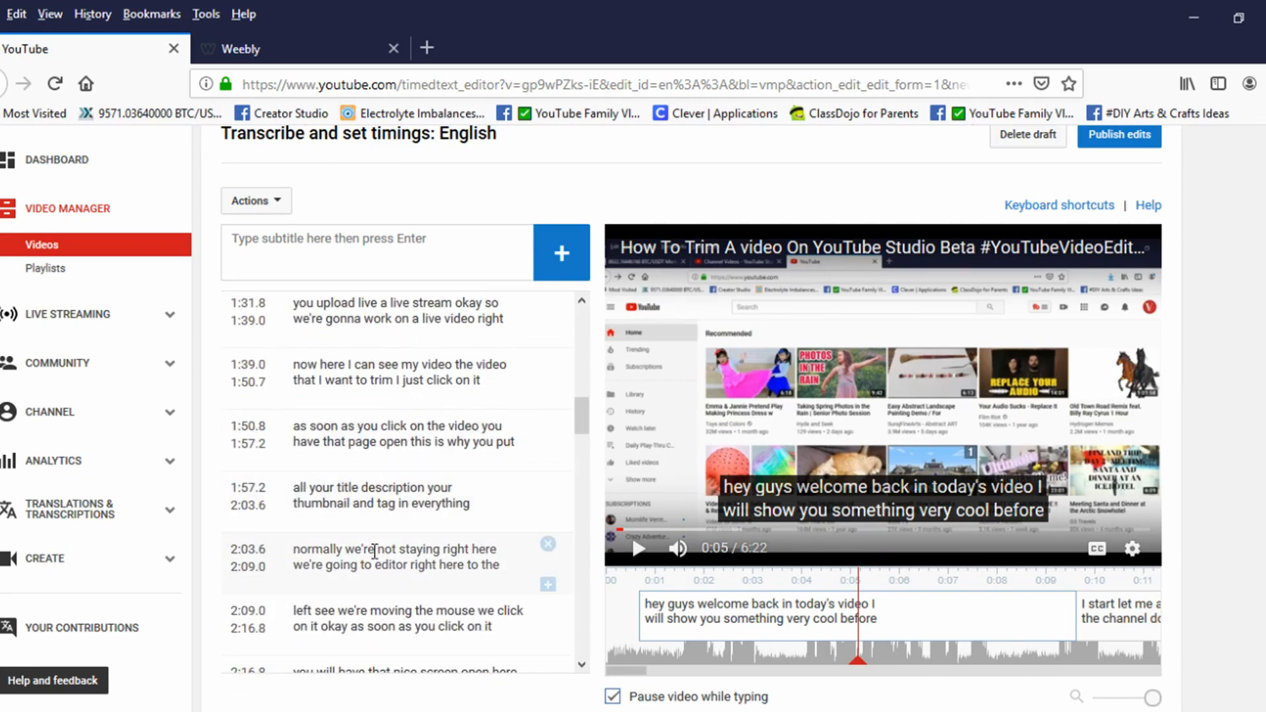
pyautogui.click(375, 551)
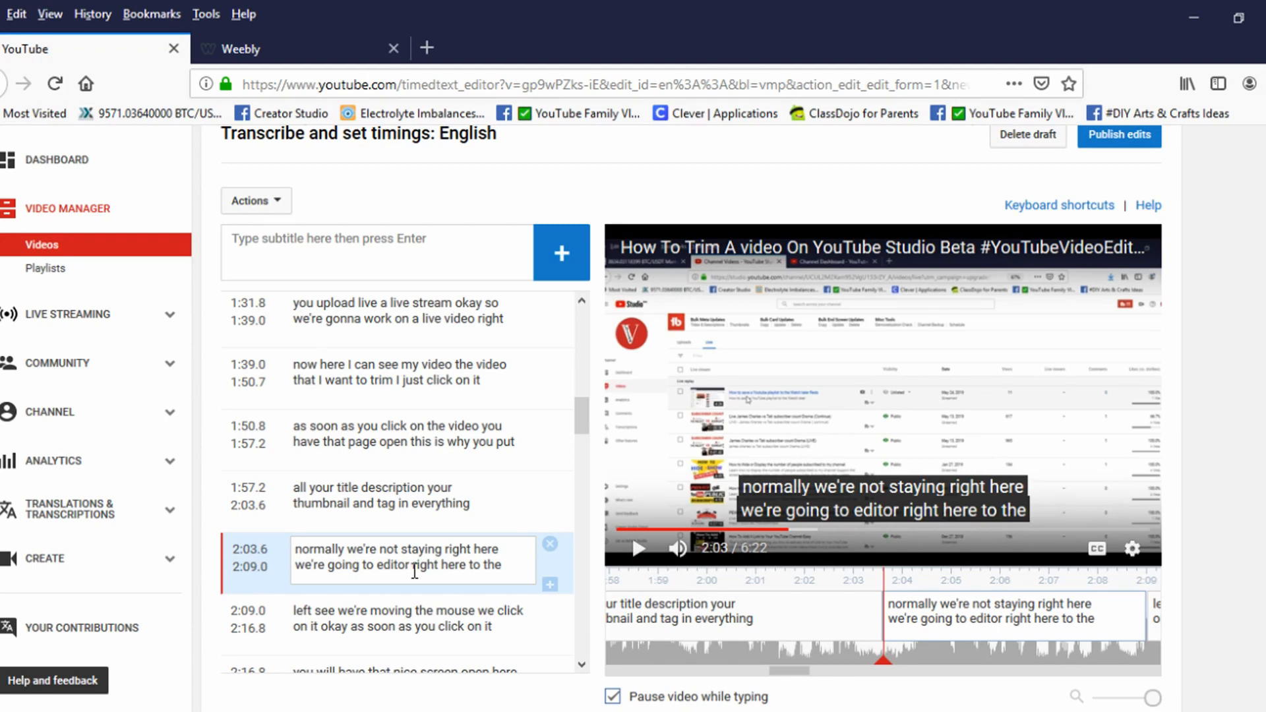
pyautogui.scroll(-1, 581, 416)
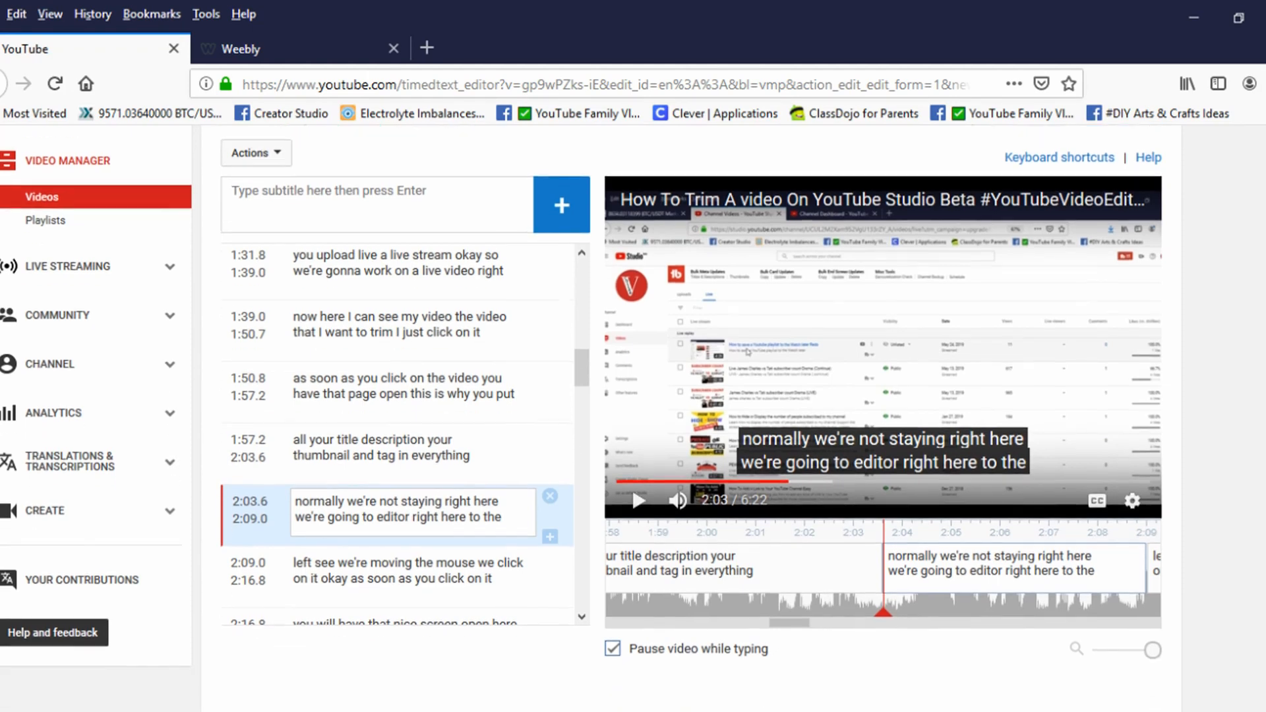
pyautogui.scroll(2, 580, 416)
pyautogui.scroll(-3, 839, 292)
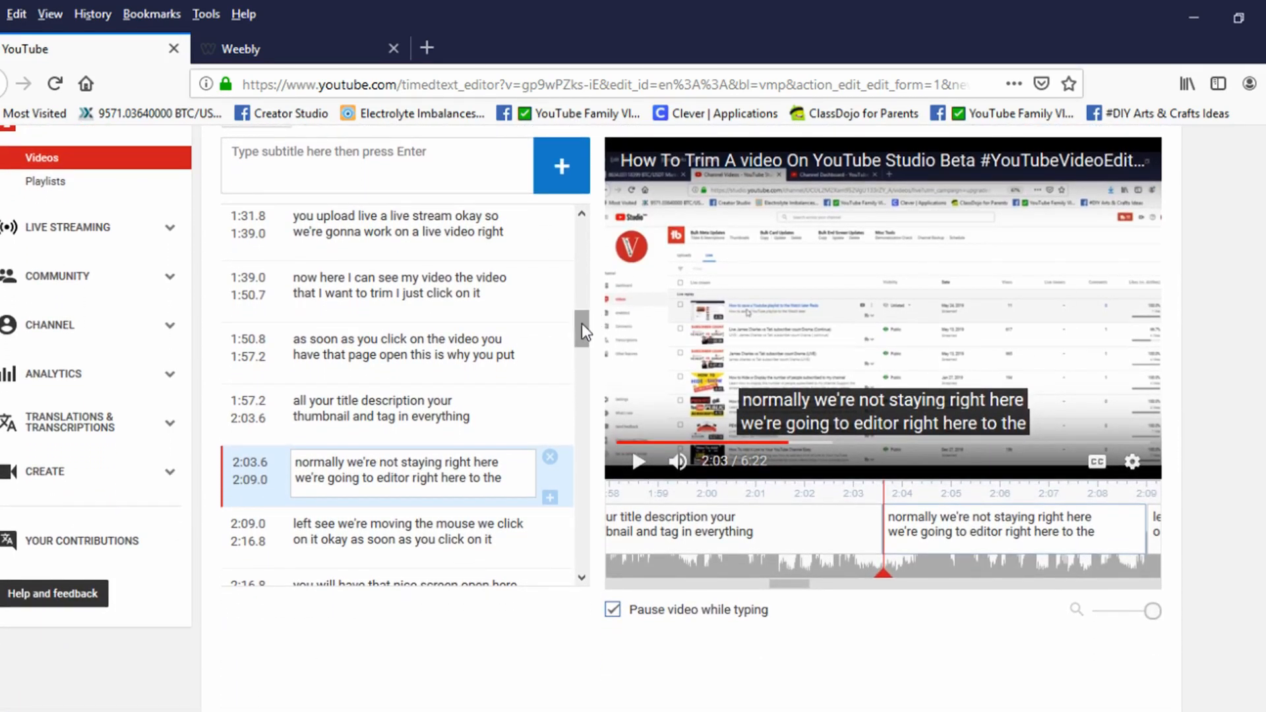
# Step: Read through the captions past the three-minute mark and select the one starting at 4:05.7 to check its wording
pyautogui.moveTo(582, 324); pyautogui.dragTo(579, 398)
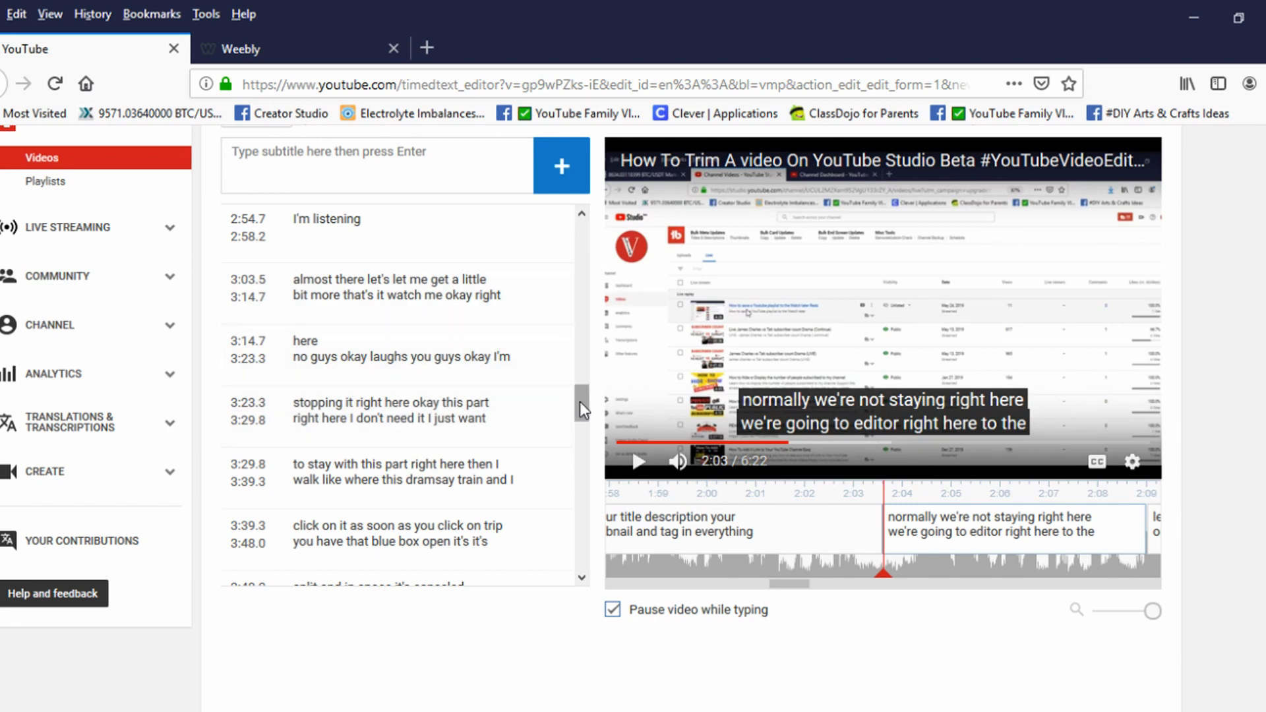
pyautogui.moveTo(582, 404); pyautogui.dragTo(586, 452)
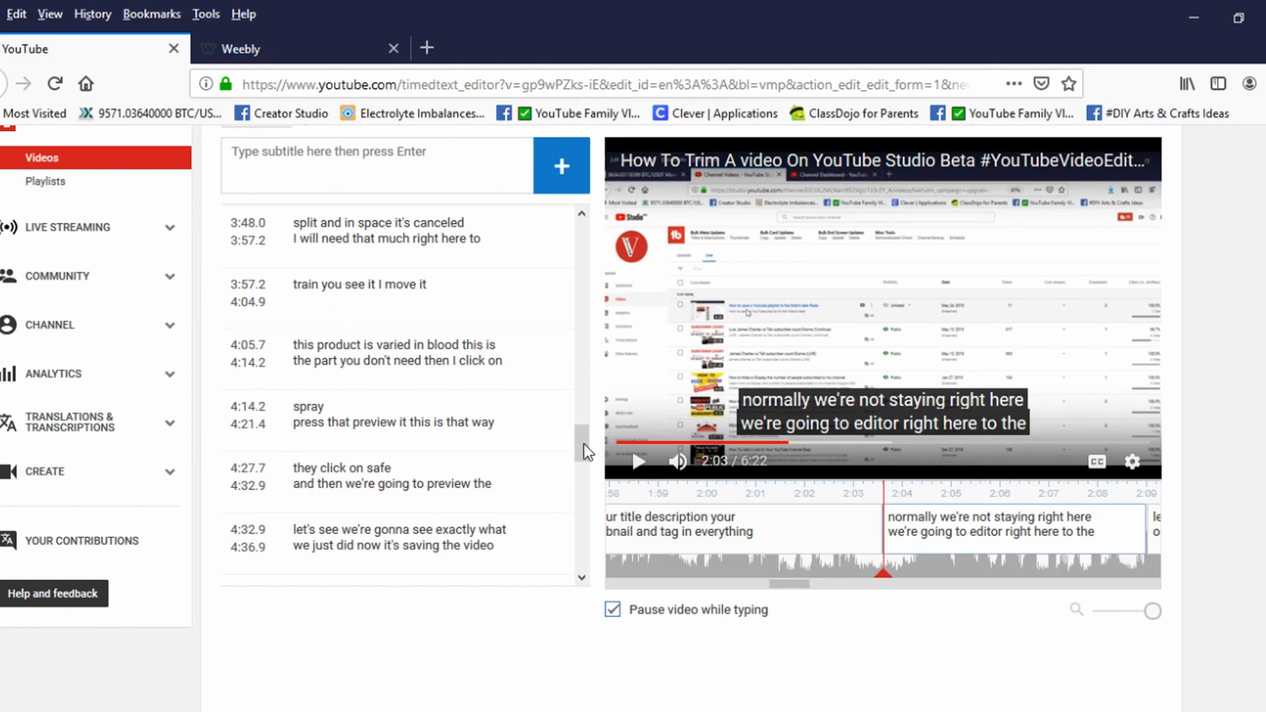
pyautogui.scroll(-3, 633, 422)
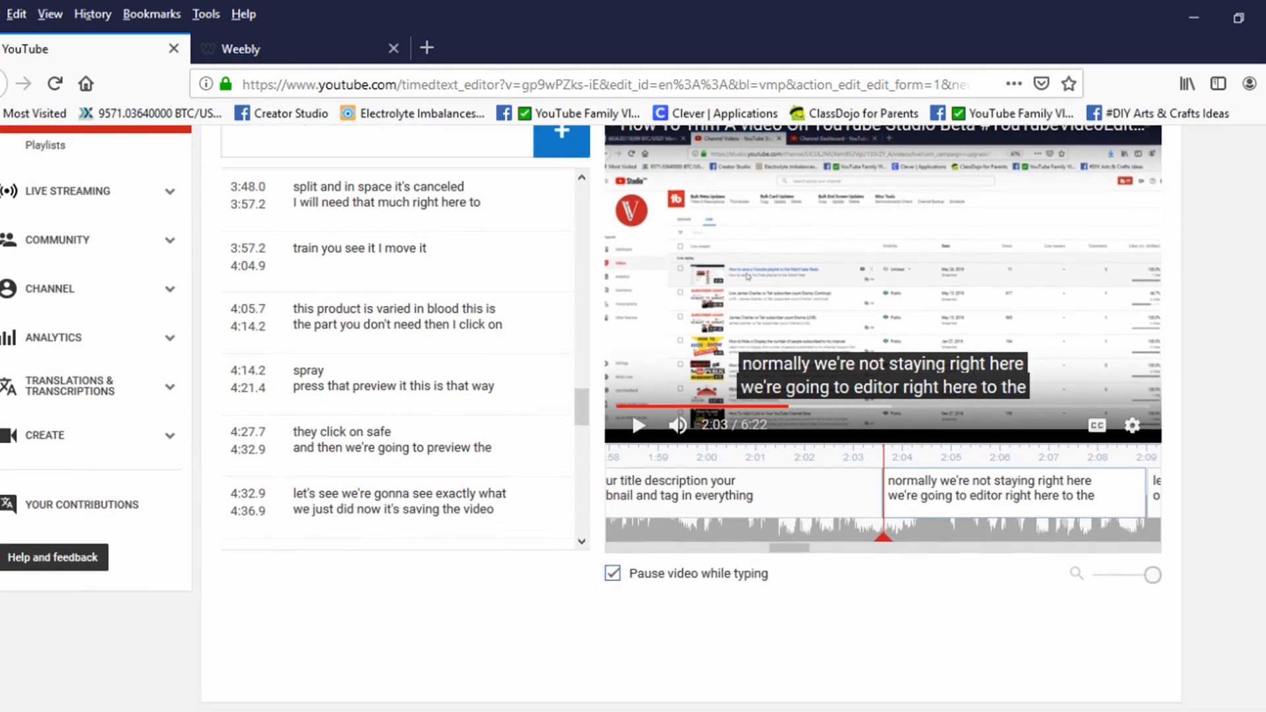
pyautogui.scroll(3, 633, 422)
pyautogui.scroll(3, 633, 422)
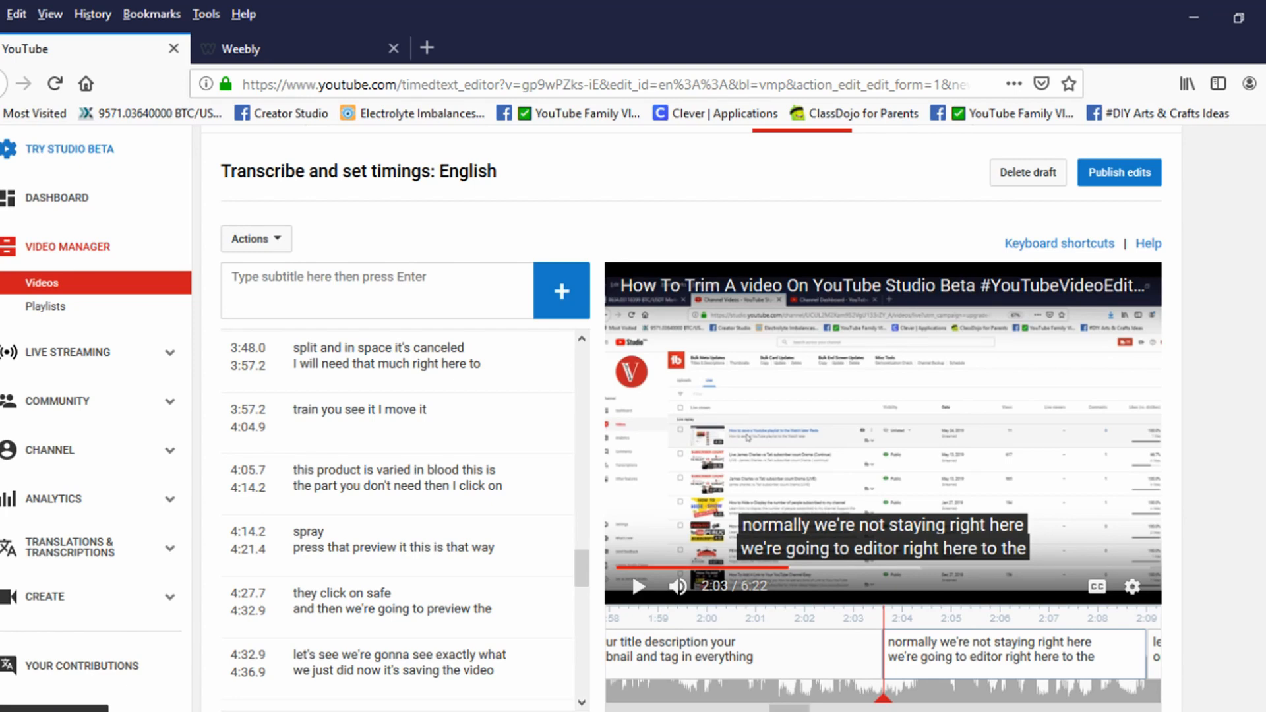
pyautogui.scroll(1, 591, 418)
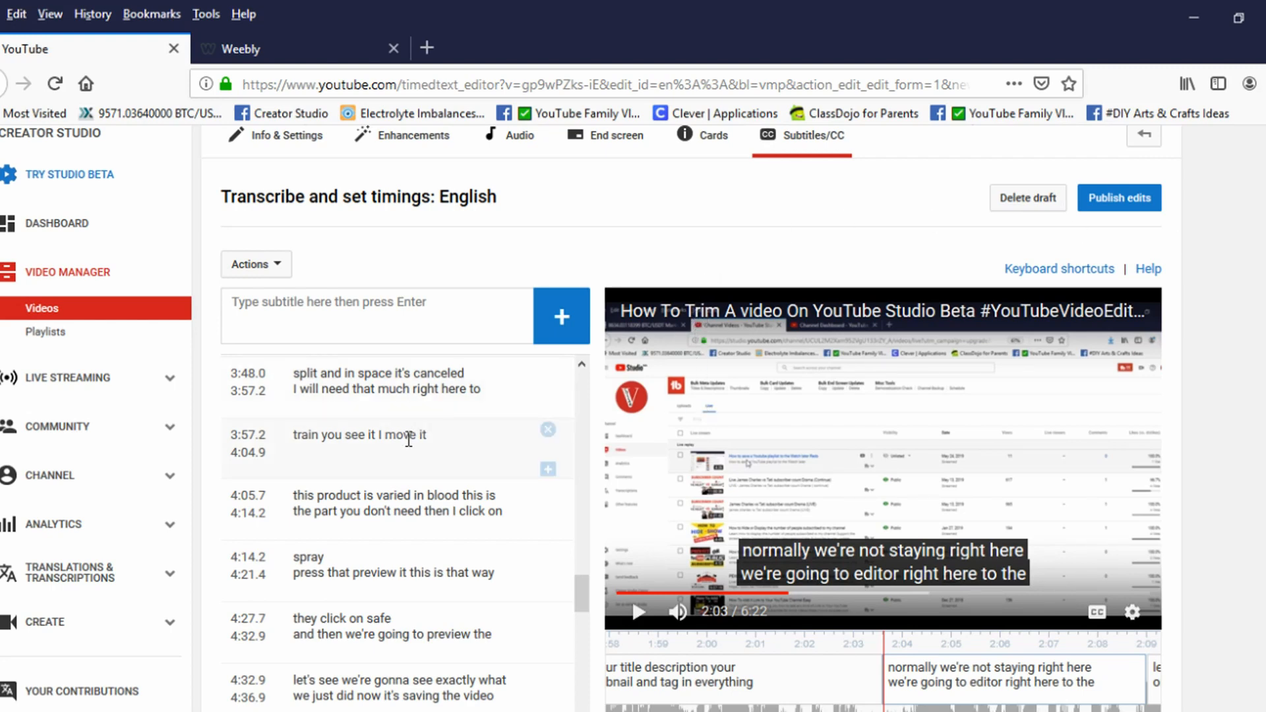
pyautogui.click(453, 512)
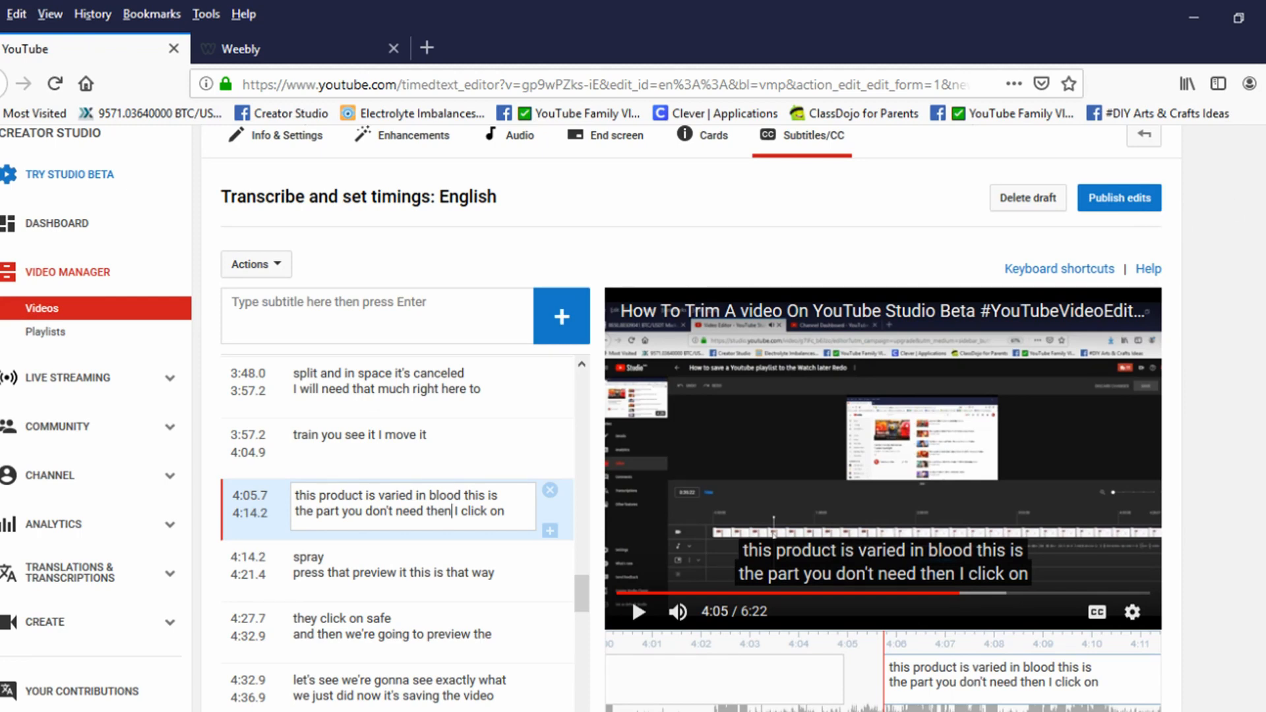
# Step: Review the captions after 4:05.7 and return to the beginning of the caption list
pyautogui.scroll(-2, 583, 526)
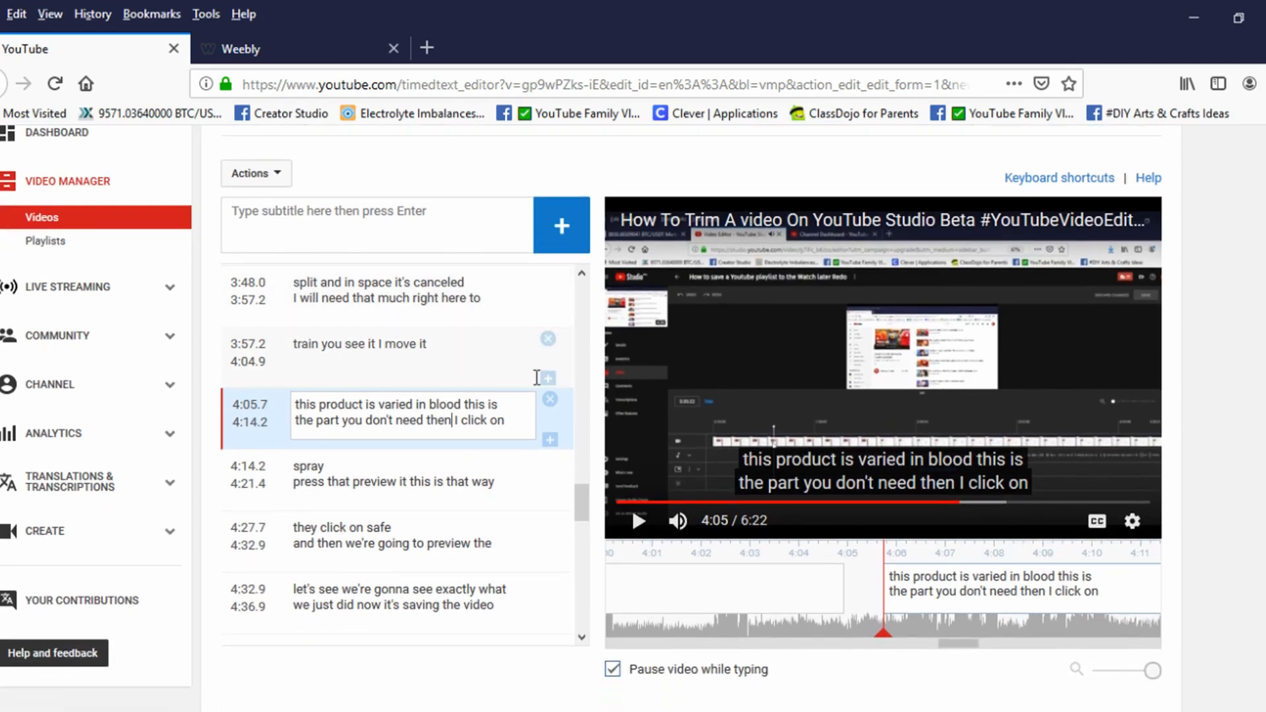
pyautogui.scroll(-5, 582, 525)
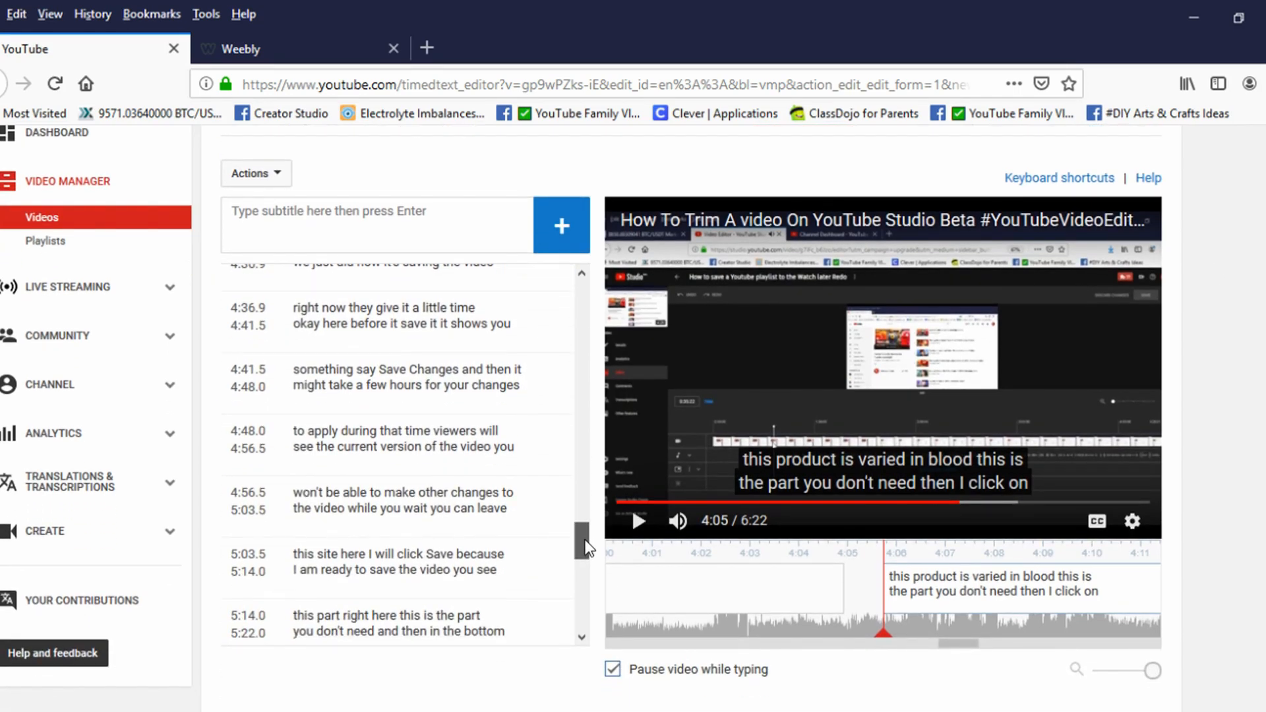
pyautogui.moveTo(586, 548); pyautogui.dragTo(585, 298)
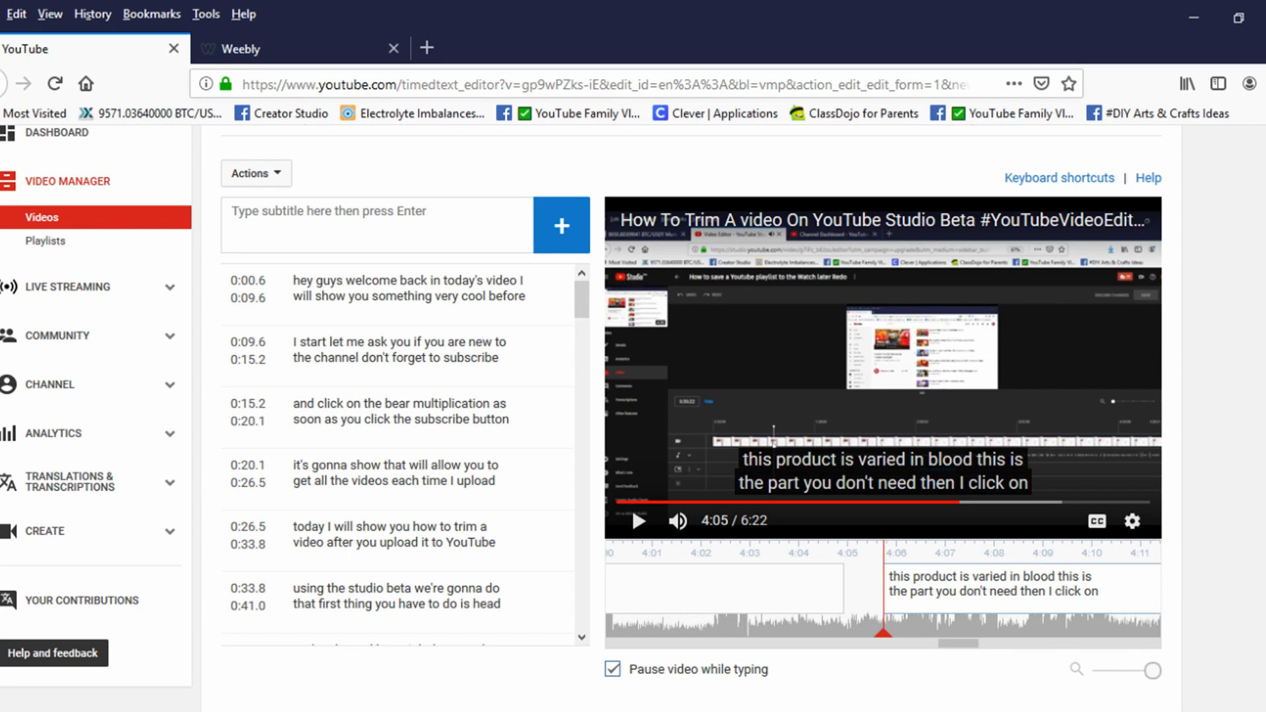
pyautogui.scroll(3, 634, 416)
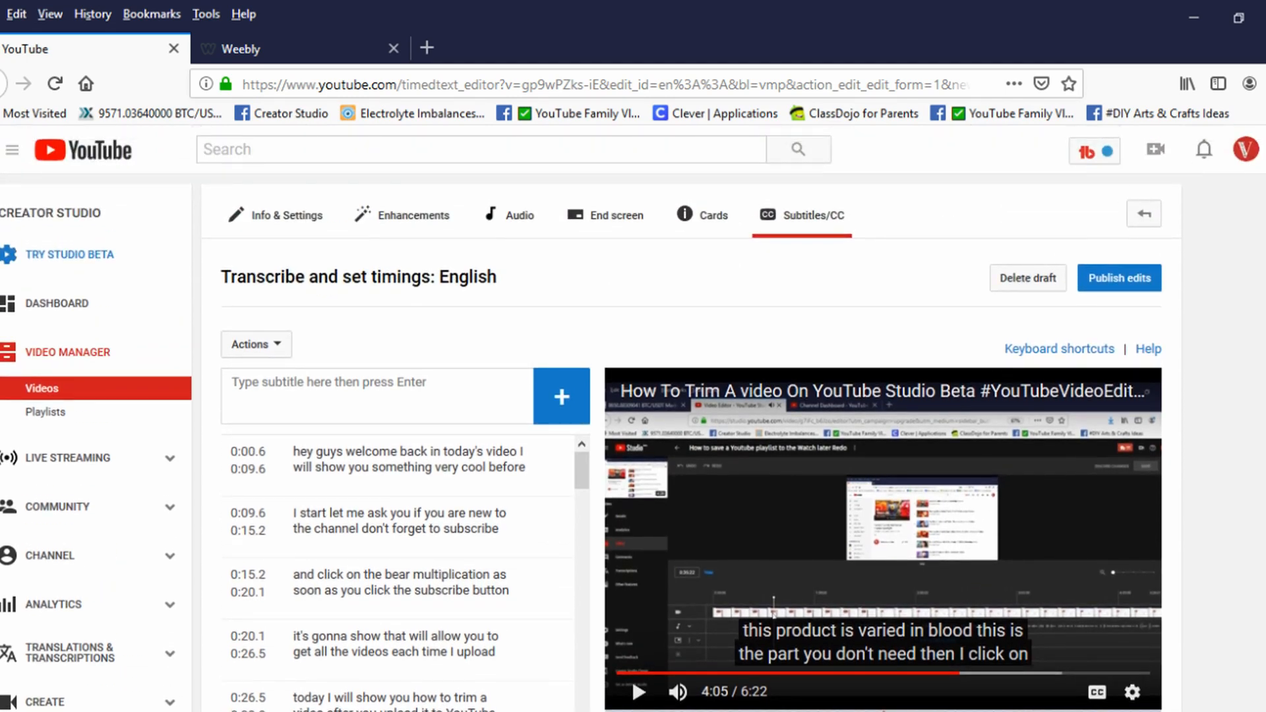